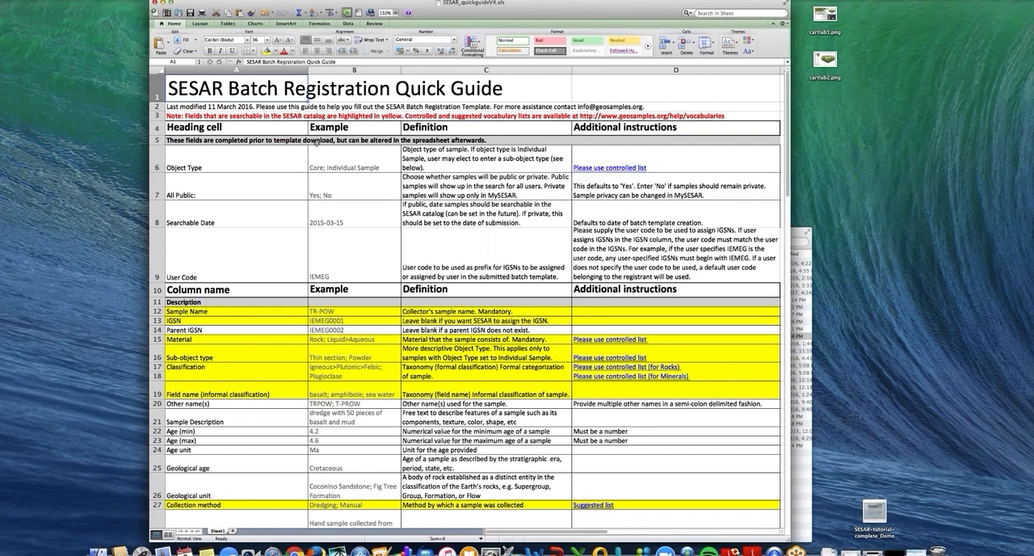
Step: Read the Object Type row of the quick guide: its example, definition and controlled-list instruction
{"action": "left_click", "coordinate": [274, 167]}
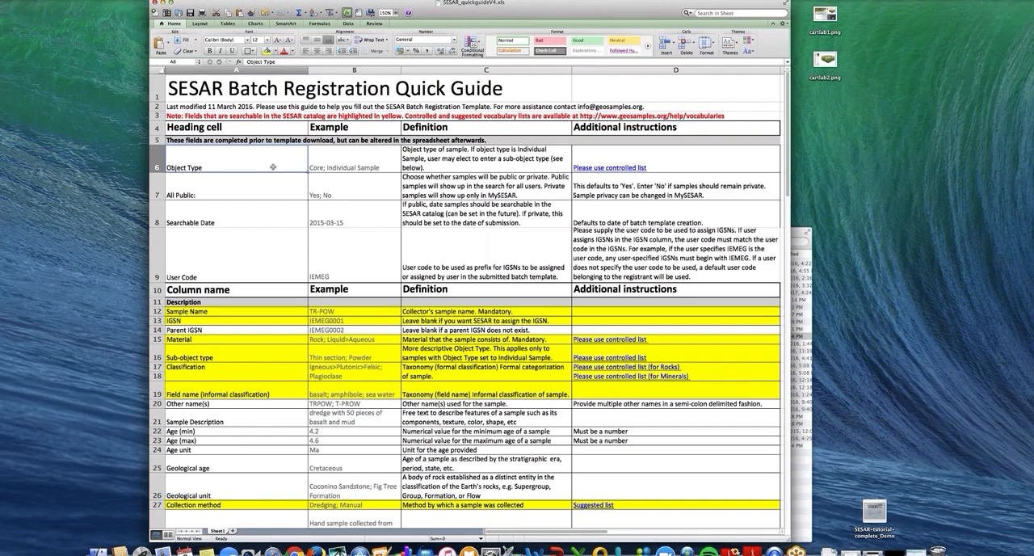
{"action": "key", "text": "Right"}
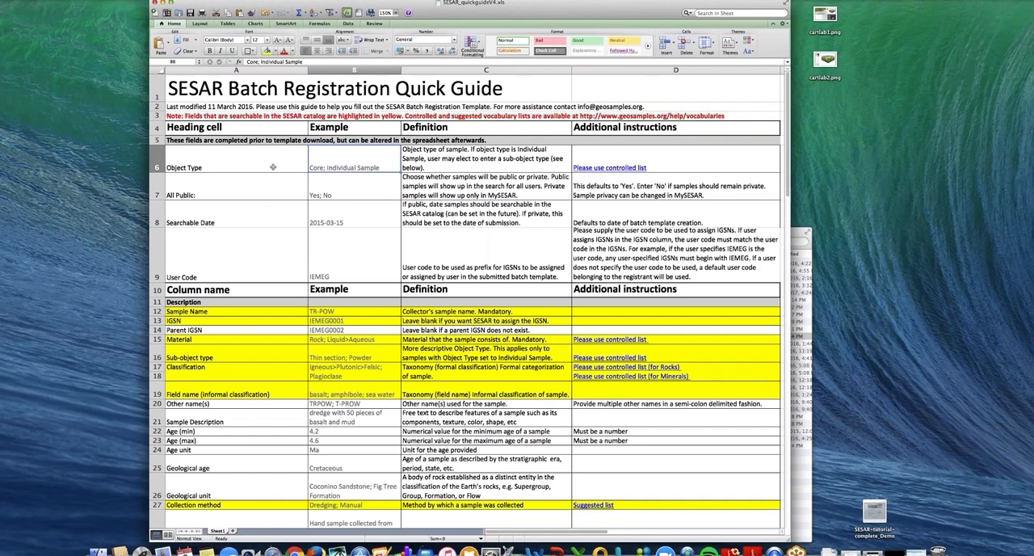
{"action": "key", "text": "Right"}
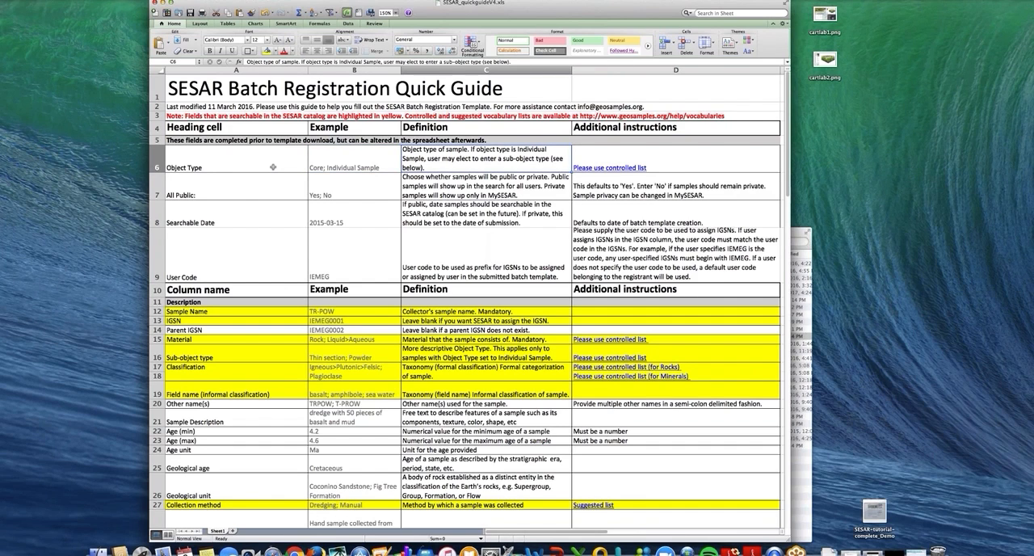
{"action": "key", "text": "Right"}
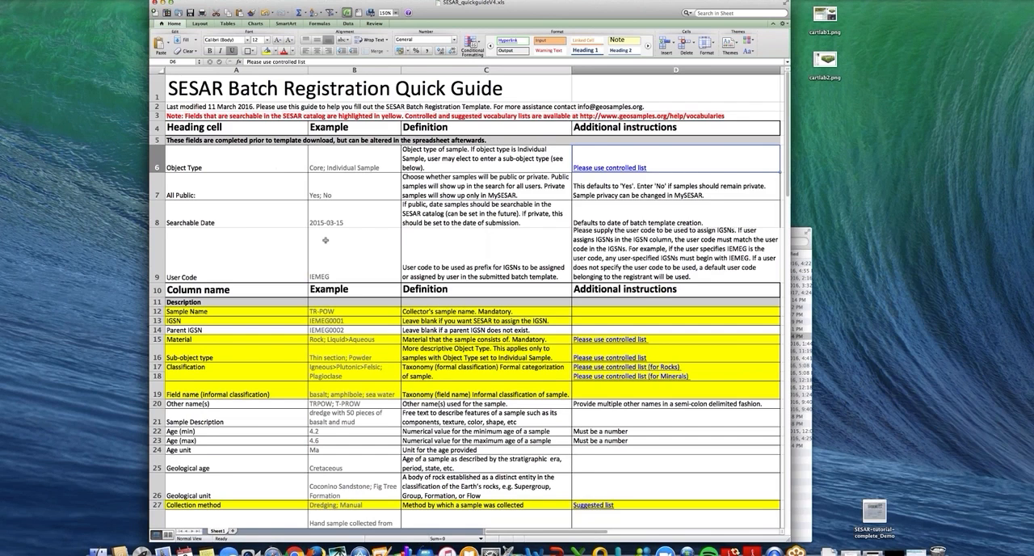
Step: Examine the remaining heading cells and the Description, Geolocation and Collection column definitions in the quick guide
{"action": "scroll", "coordinate": [325, 240], "scroll_direction": "down", "scroll_amount": 2}
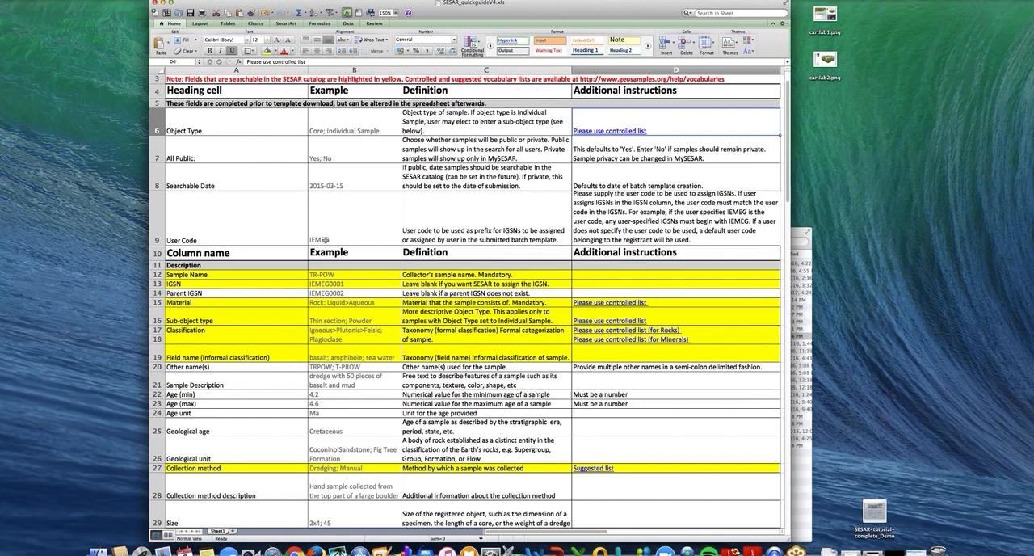
{"action": "scroll", "coordinate": [326, 239], "scroll_direction": "down", "scroll_amount": 1}
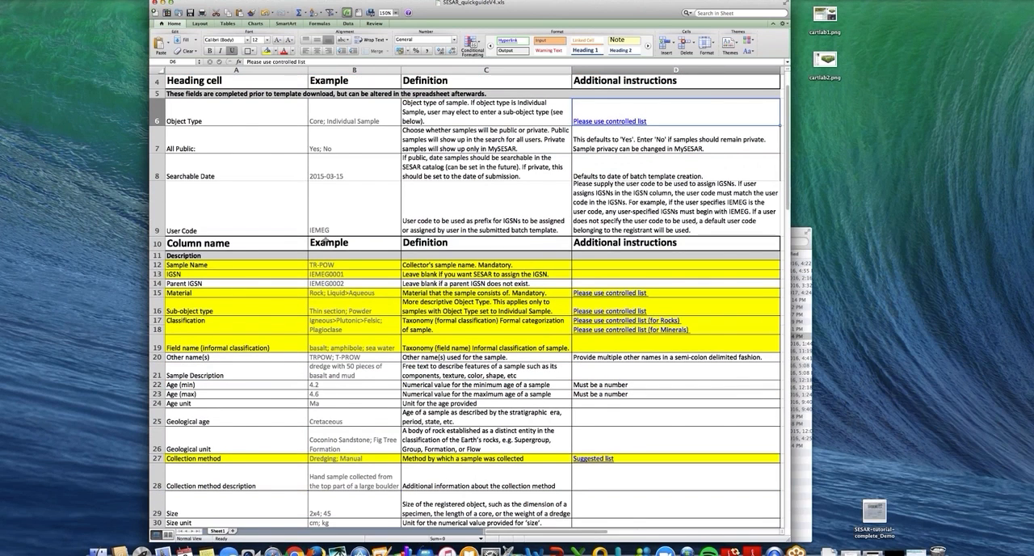
{"action": "scroll", "coordinate": [325, 240], "scroll_direction": "down", "scroll_amount": 3}
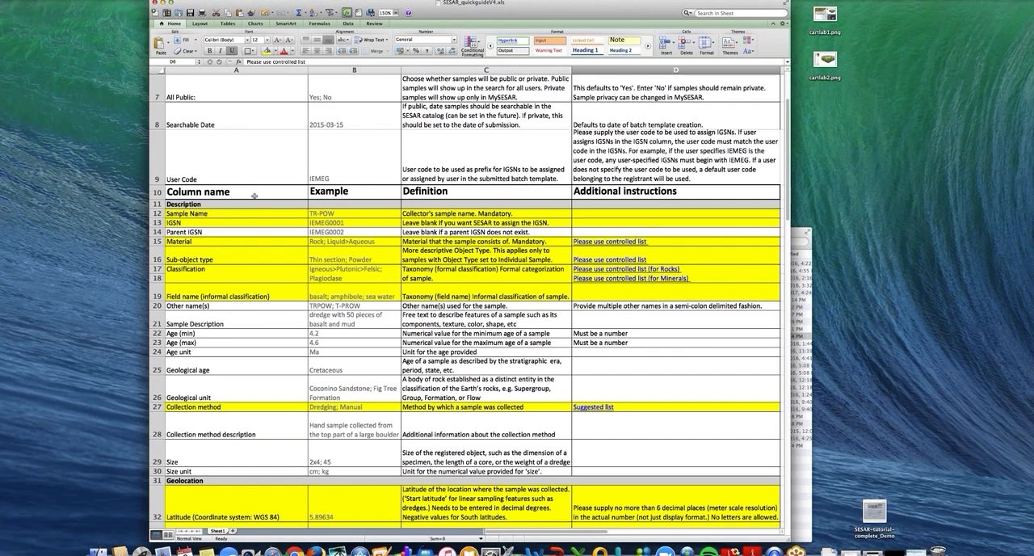
{"action": "scroll", "coordinate": [254, 195], "scroll_direction": "down", "scroll_amount": 5}
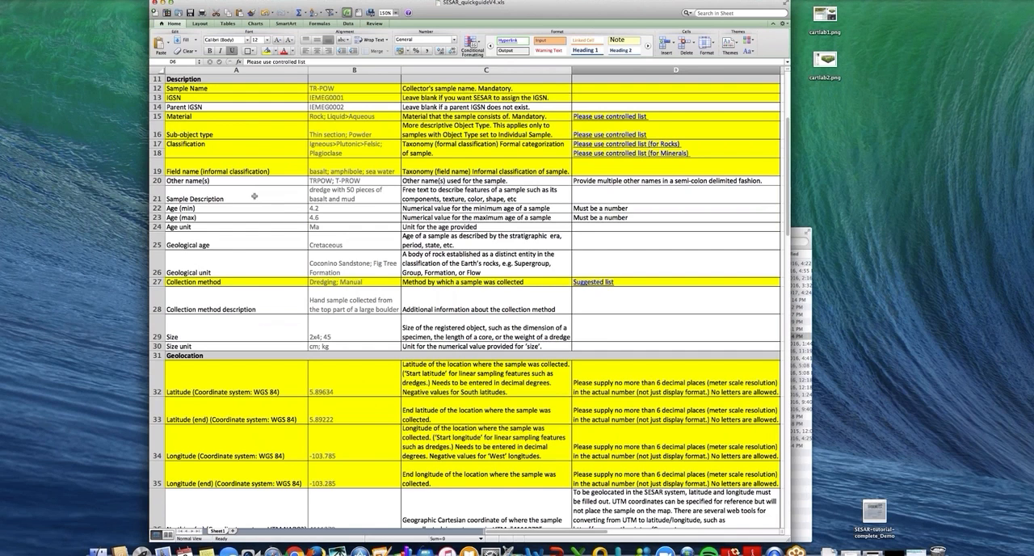
{"action": "scroll", "coordinate": [254, 195], "scroll_direction": "down", "scroll_amount": 6}
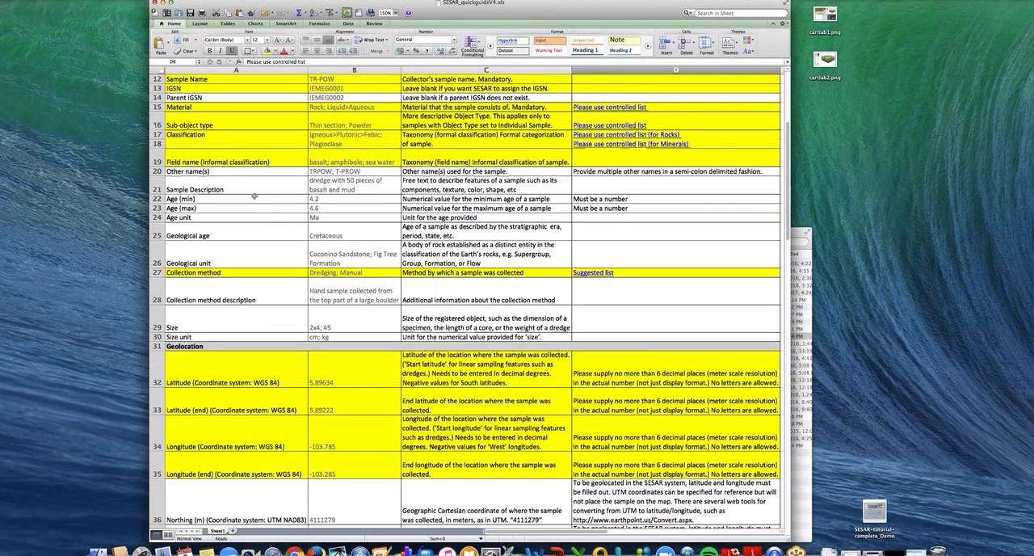
{"action": "scroll", "coordinate": [253, 195], "scroll_direction": "down", "scroll_amount": 5}
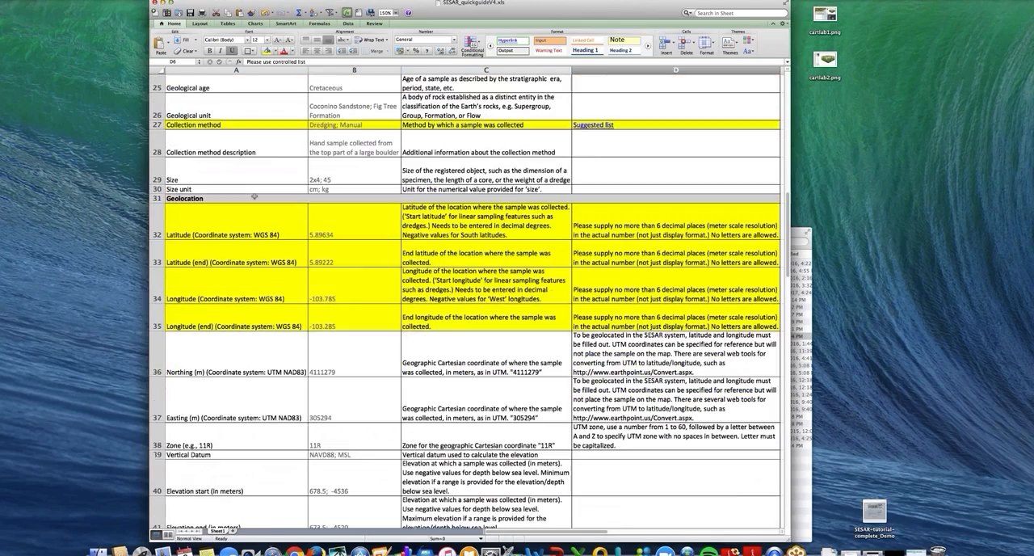
{"action": "scroll", "coordinate": [253, 196], "scroll_direction": "down", "scroll_amount": 5}
{"action": "scroll", "coordinate": [254, 196], "scroll_direction": "down", "scroll_amount": 5}
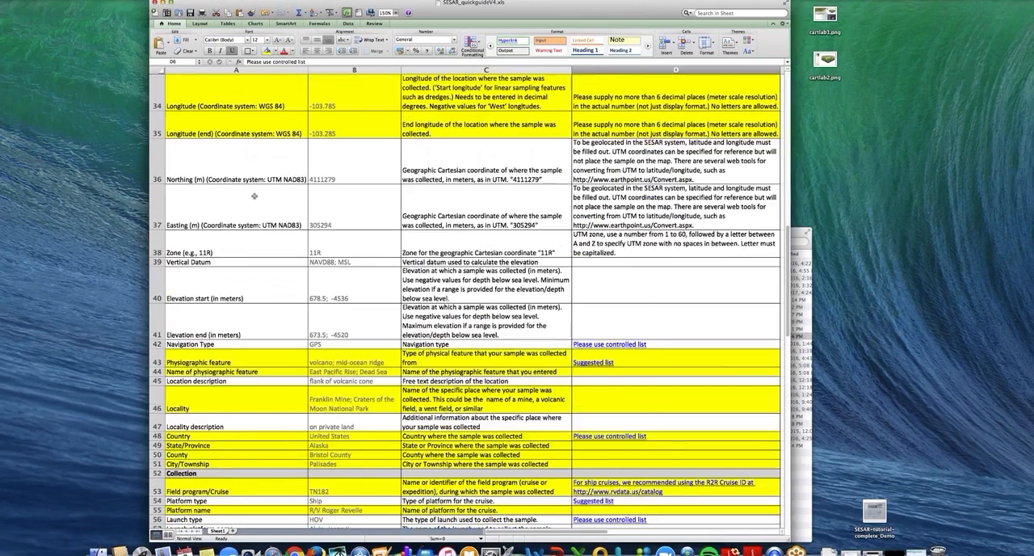
{"action": "scroll", "coordinate": [254, 196], "scroll_direction": "down", "scroll_amount": 5}
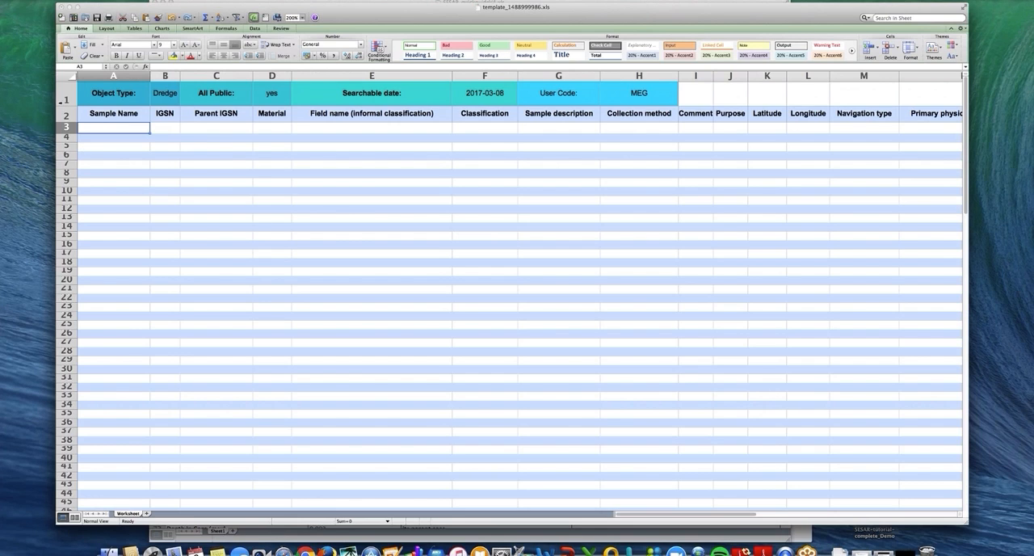
Step: Check the template's Object Type, All Public, Searchable date and User Code headings, plus the column names in row 2
{"action": "left_click", "coordinate": [66, 98]}
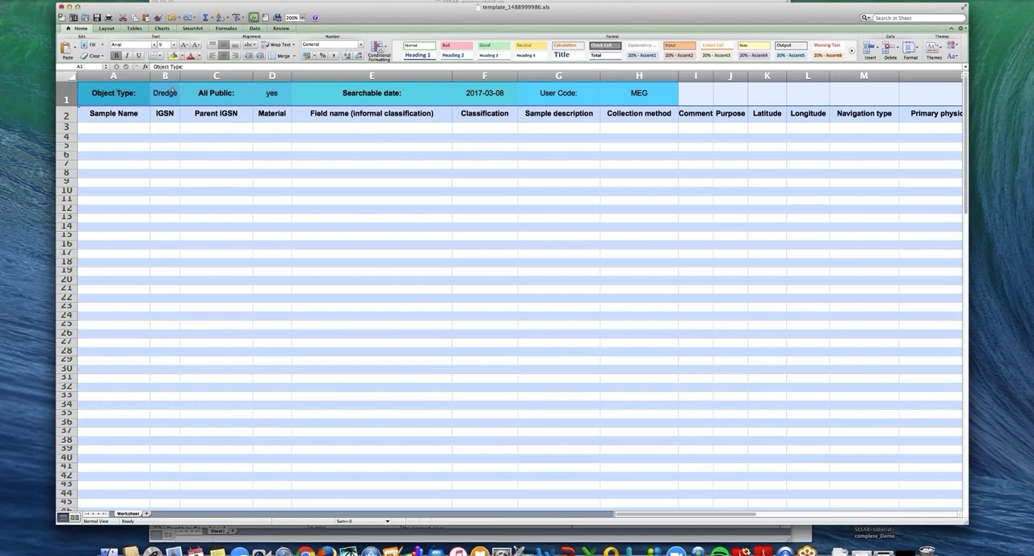
{"action": "left_click", "coordinate": [172, 92]}
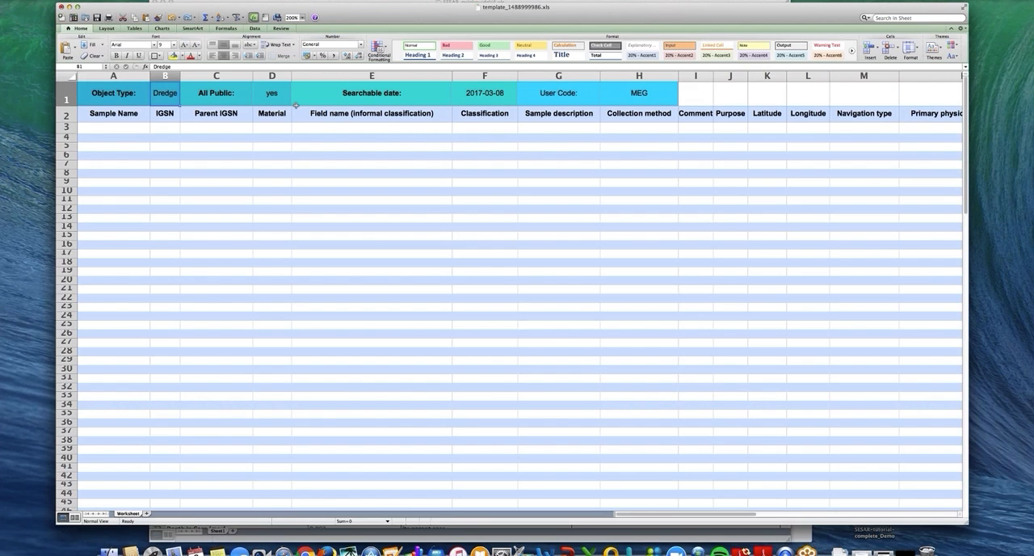
{"action": "key", "text": "Right"}
{"action": "key", "text": "Right"}
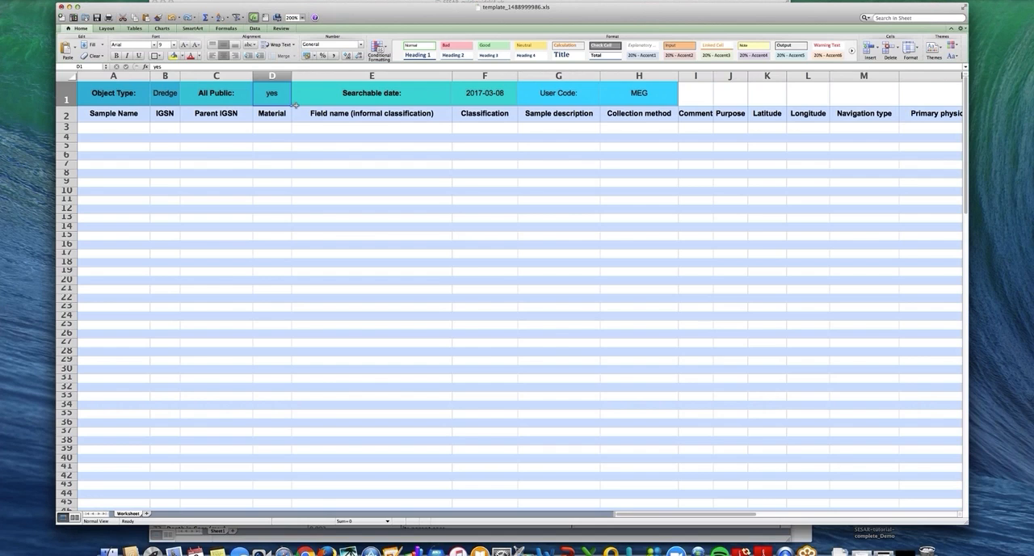
{"action": "key", "text": "Right"}
{"action": "key", "text": "Right"}
{"action": "key", "text": "Right"}
{"action": "key", "text": "Right"}
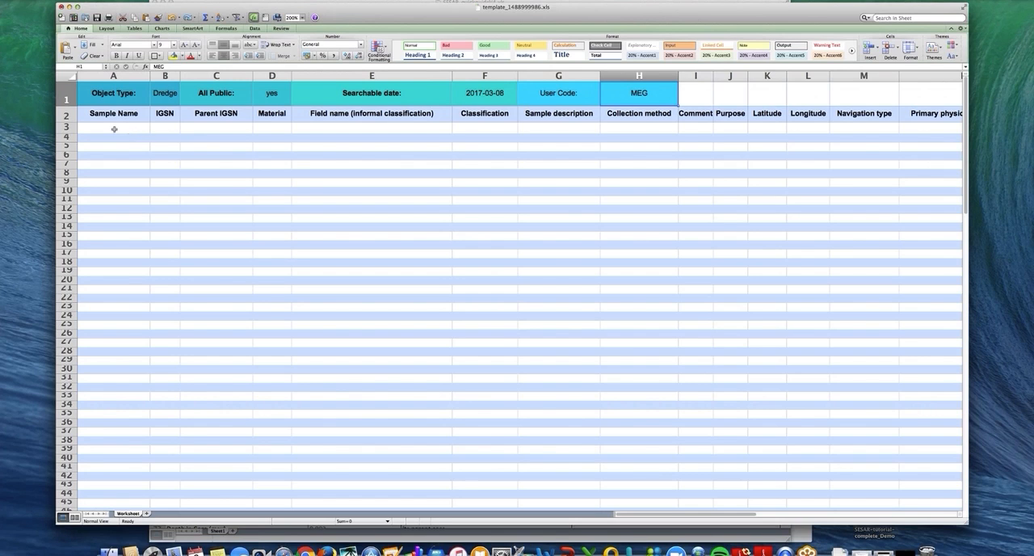
{"action": "left_click", "coordinate": [70, 116]}
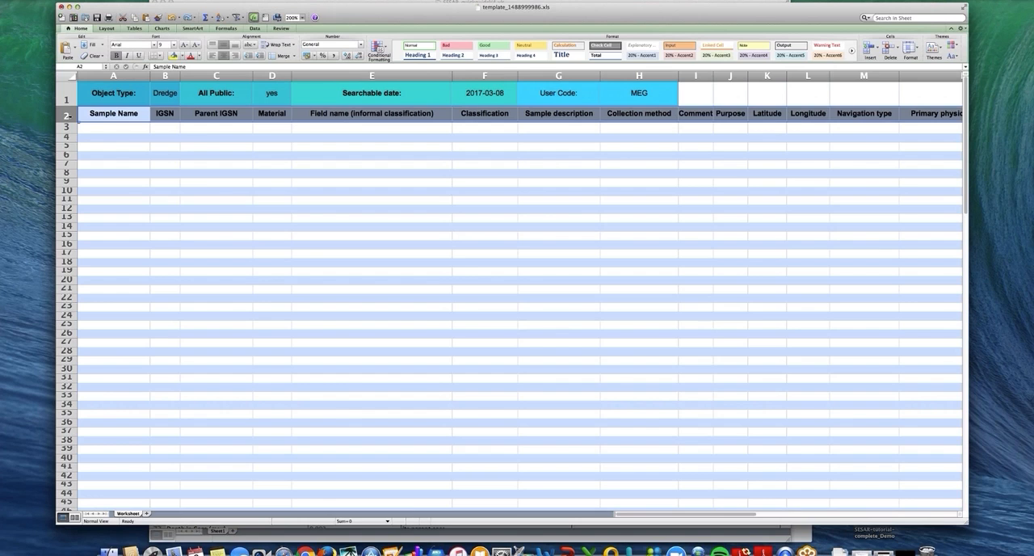
{"action": "left_click", "coordinate": [94, 116]}
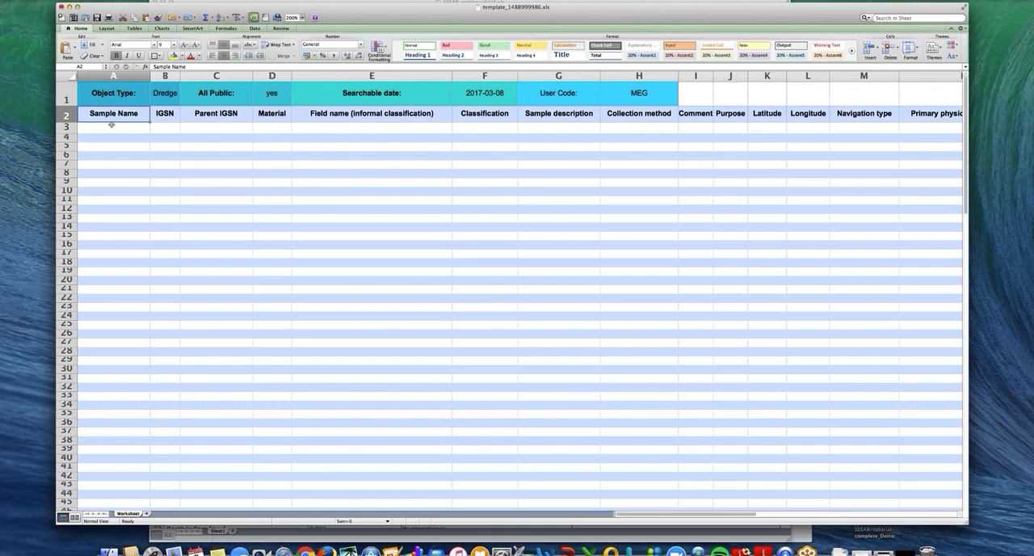
Step: Paste the copied dredge sample record VM0020002D into row 3, starting at the Sample Name column
{"action": "left_click", "coordinate": [111, 126]}
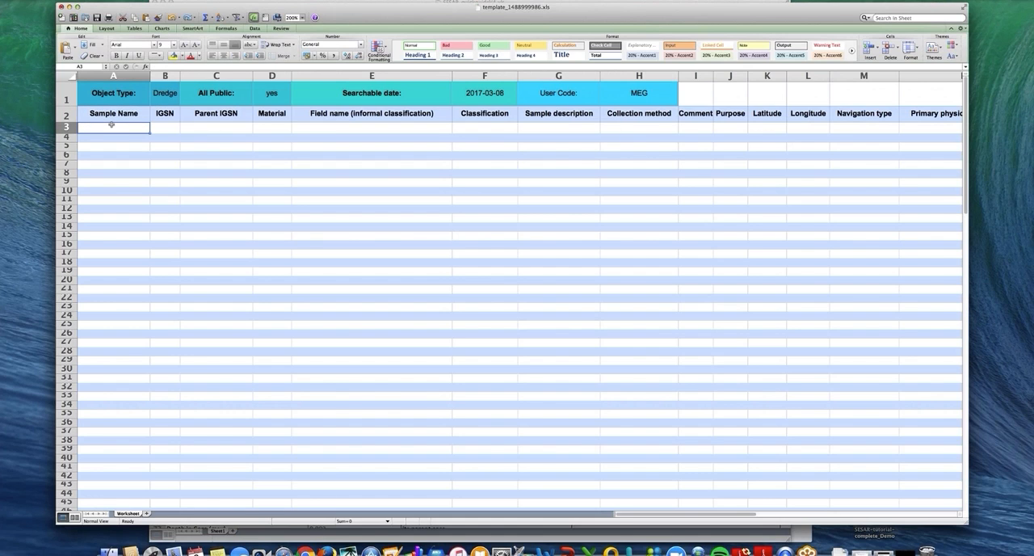
{"action": "type", "text": "VM0020002D\t\t\tSediment\tSmall and medium pebble-sized, well-rounded, dark gray manganese nodules mixed with medium brown, silty, radiolarian lutite (red clay).\t\t\tDredging\t\t\t14.4666\t-141.1833"}
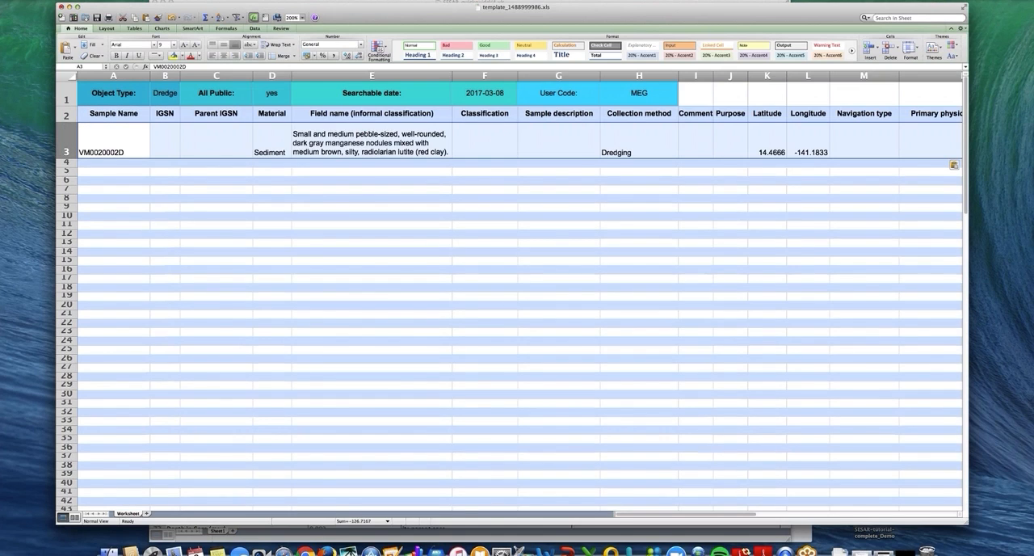
{"action": "left_click", "coordinate": [127, 144]}
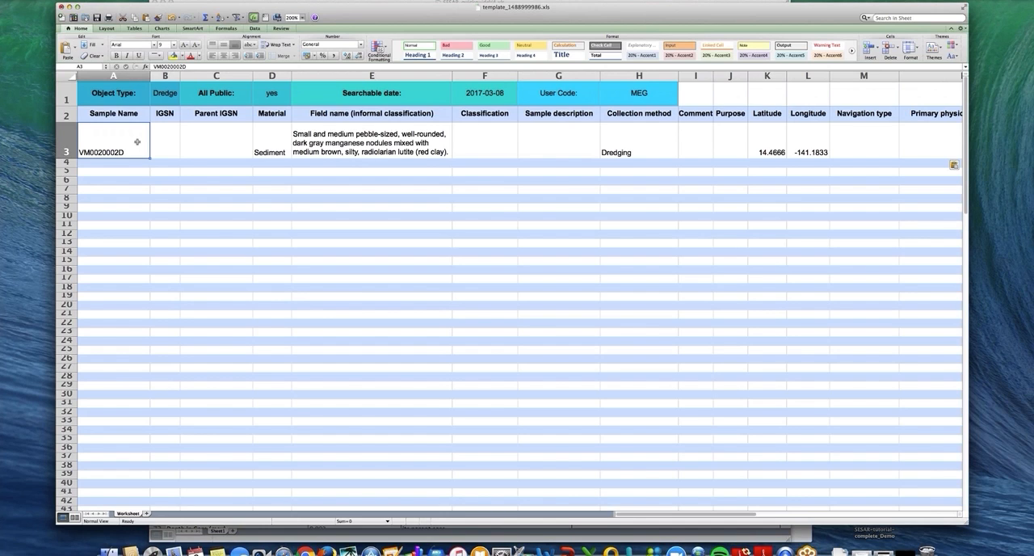
Step: Review the sample's IGSN, Parent IGSN, Material, Field name and Classification cells in row 3
{"action": "key", "text": "Tab"}
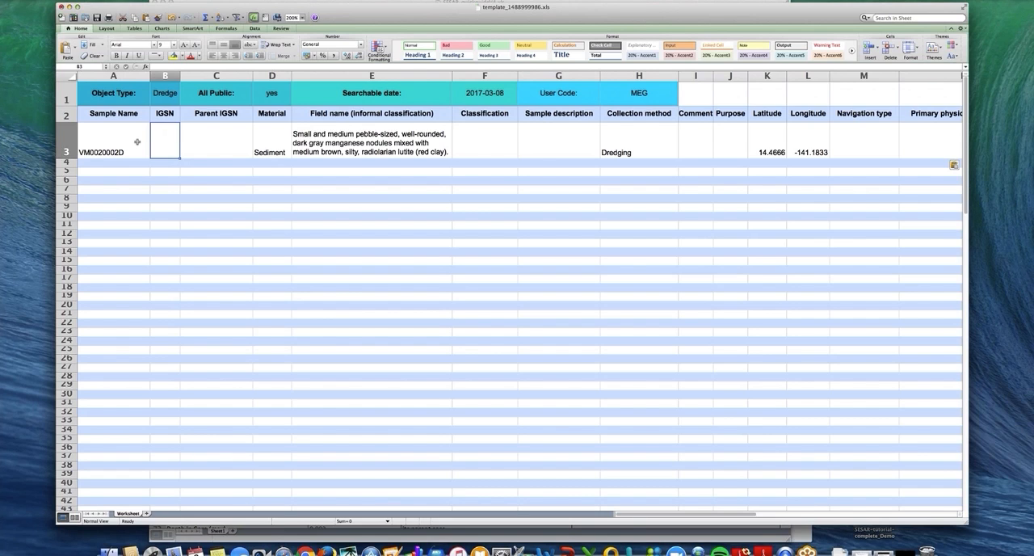
{"action": "key", "text": "Tab"}
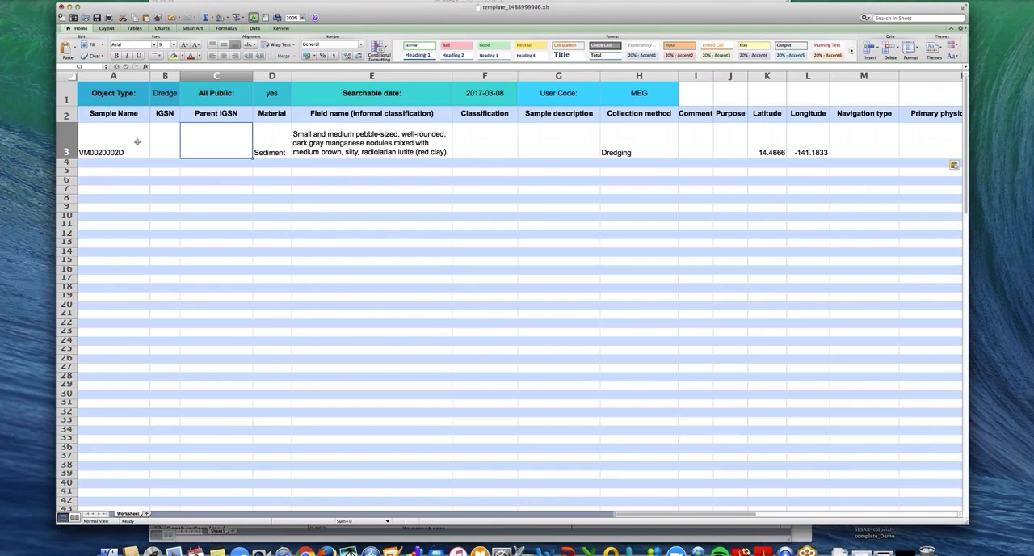
{"action": "key", "text": "Tab"}
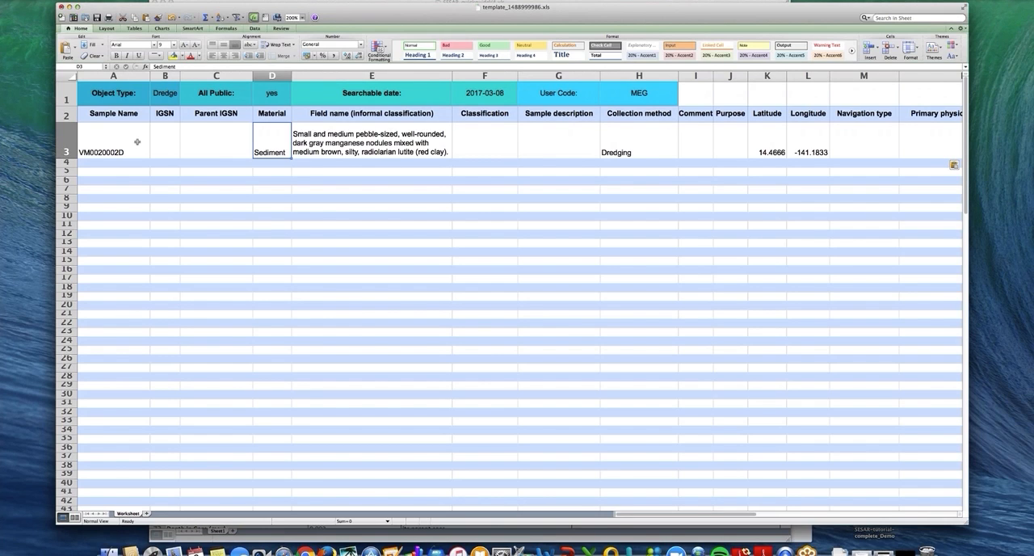
{"action": "key", "text": "Tab"}
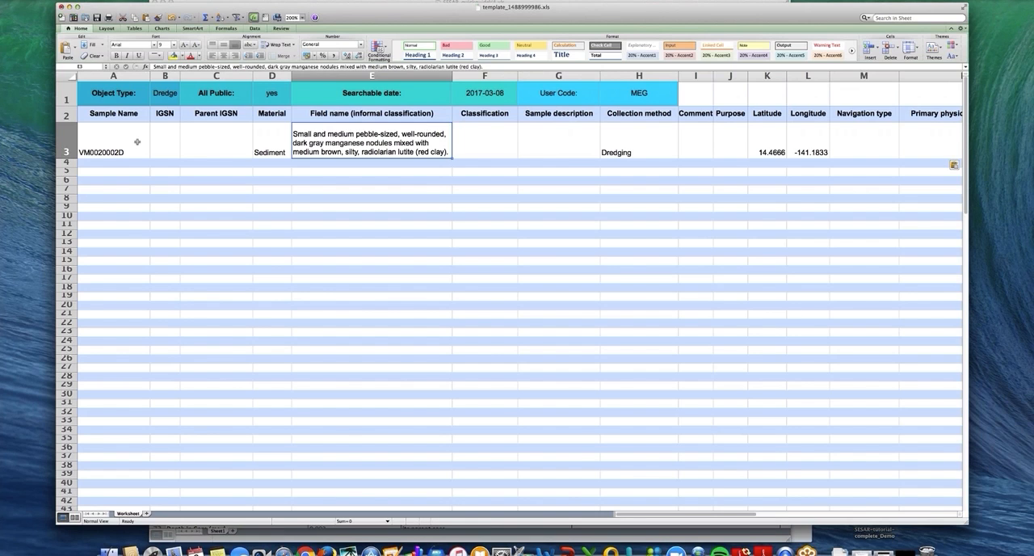
{"action": "key", "text": "Tab"}
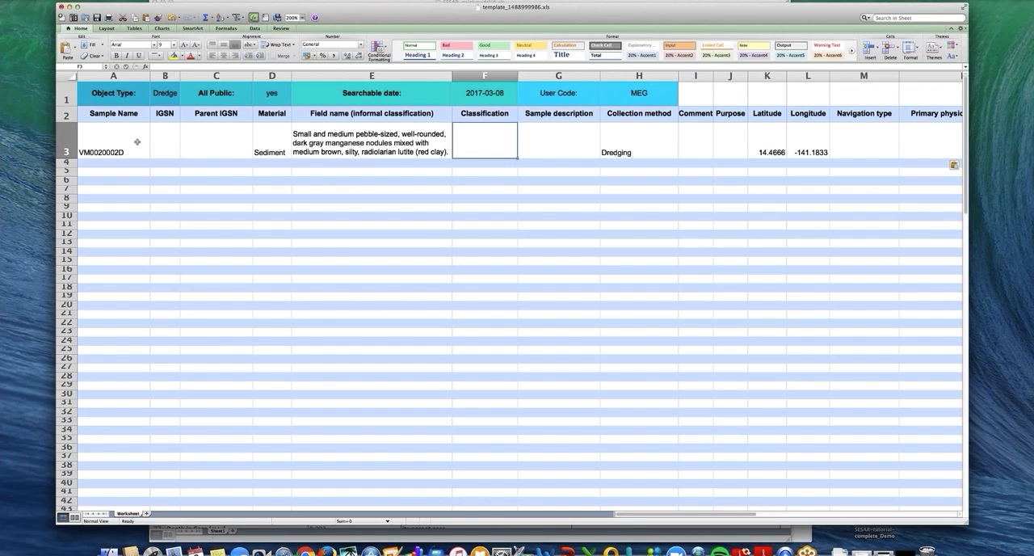
Step: Review the sample's cells from Sample description through Field program/Cruise in row 3, and save the template
{"action": "key", "text": "Right"}
{"action": "key", "text": "Right"}
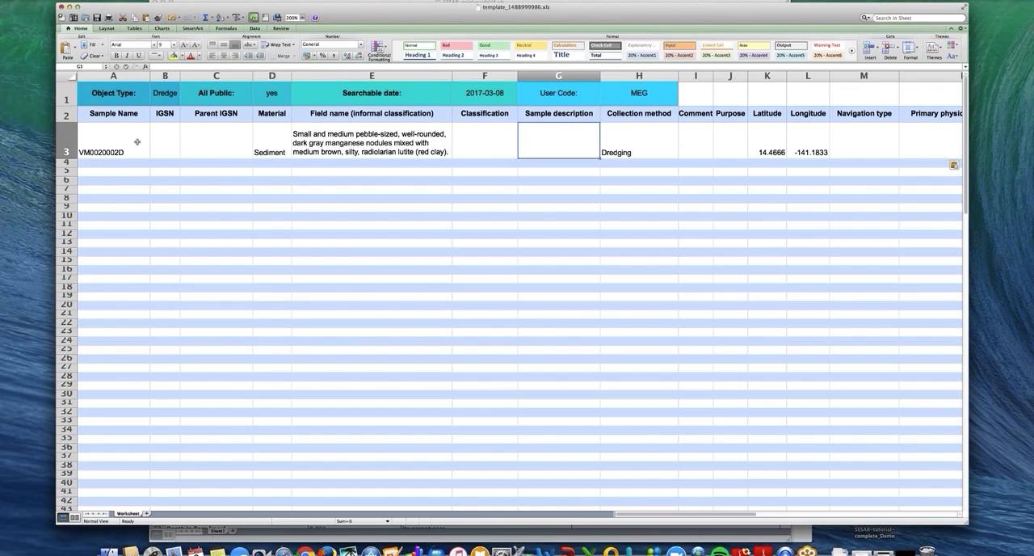
{"action": "key", "text": "Right"}
{"action": "key", "text": "Right"}
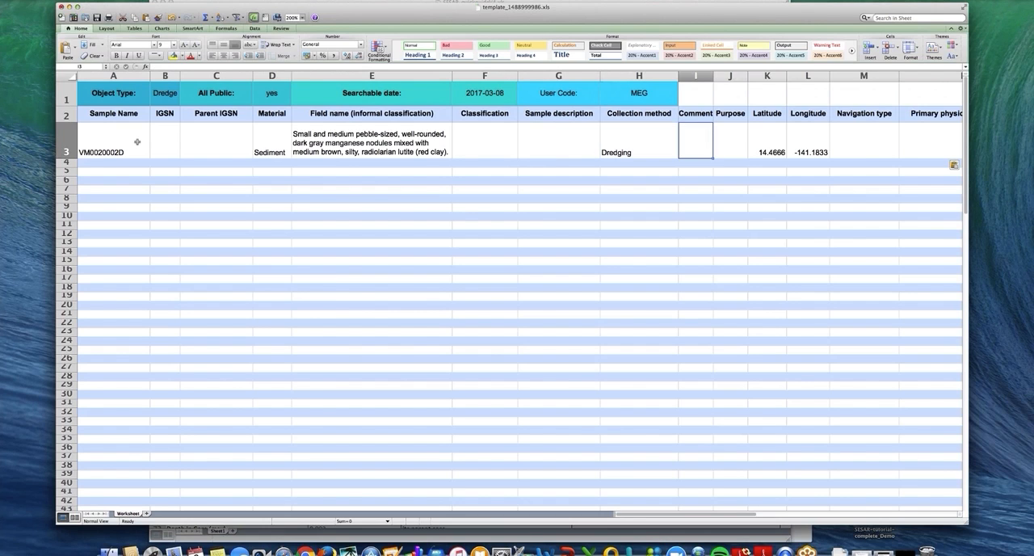
{"action": "key", "text": "Right"}
{"action": "key", "text": "Right"}
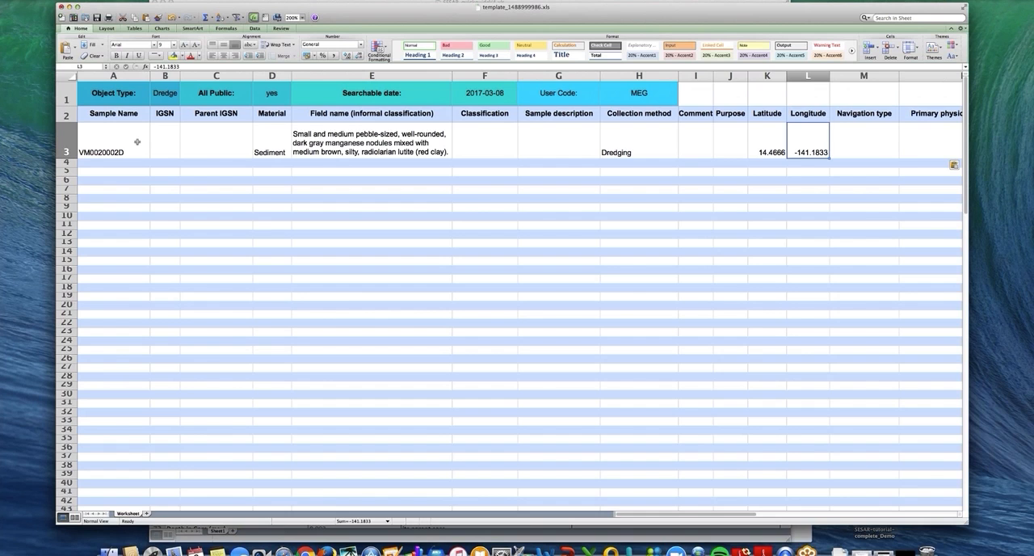
{"action": "key", "text": "Right"}
{"action": "key", "text": "Right"}
{"action": "key", "text": "Right"}
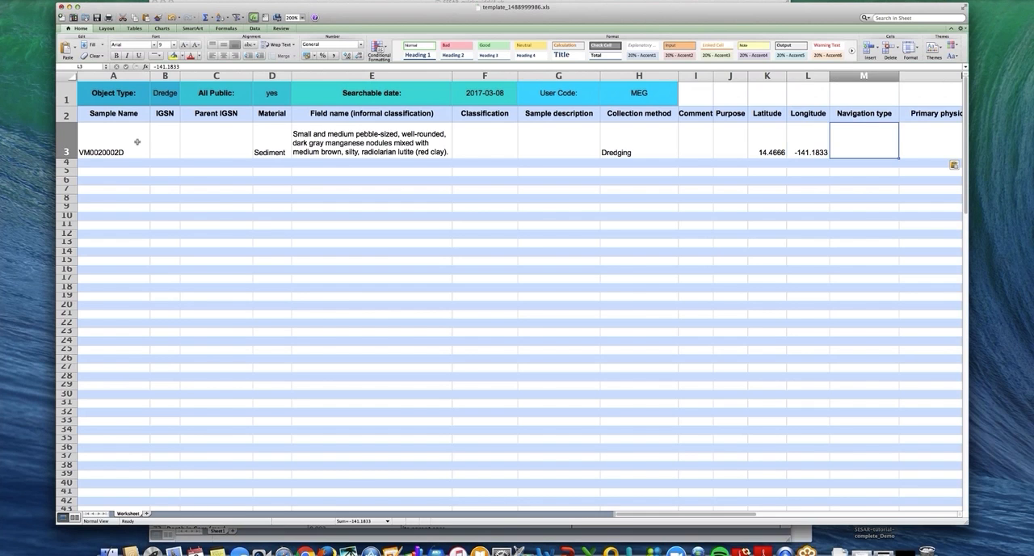
{"action": "key", "text": "Right"}
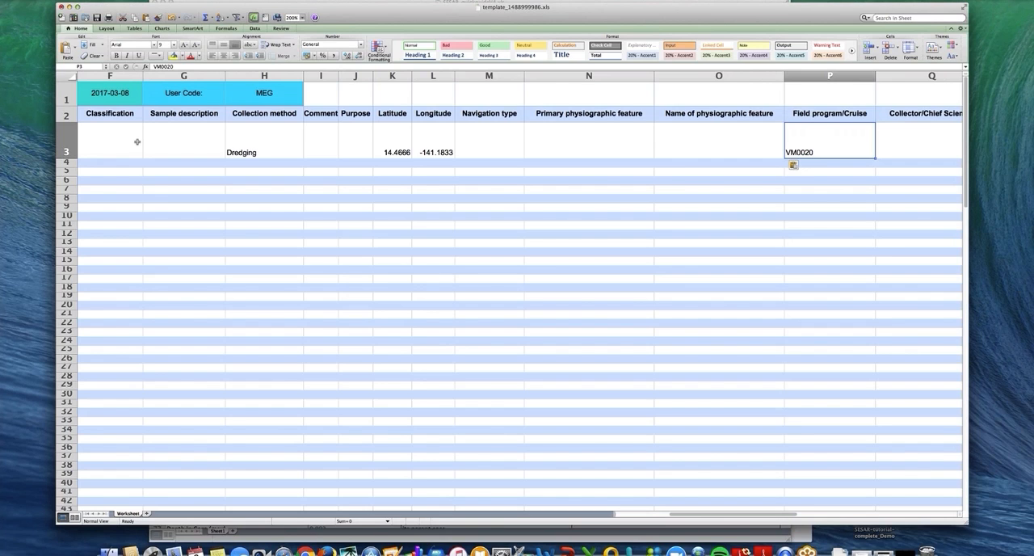
{"action": "key", "text": "super+s"}
Step: Review the sample's Field program/Cruise, Collector/Chief Scientist, Collection date and Collection date precision cells in row 3
{"action": "key", "text": "Tab"}
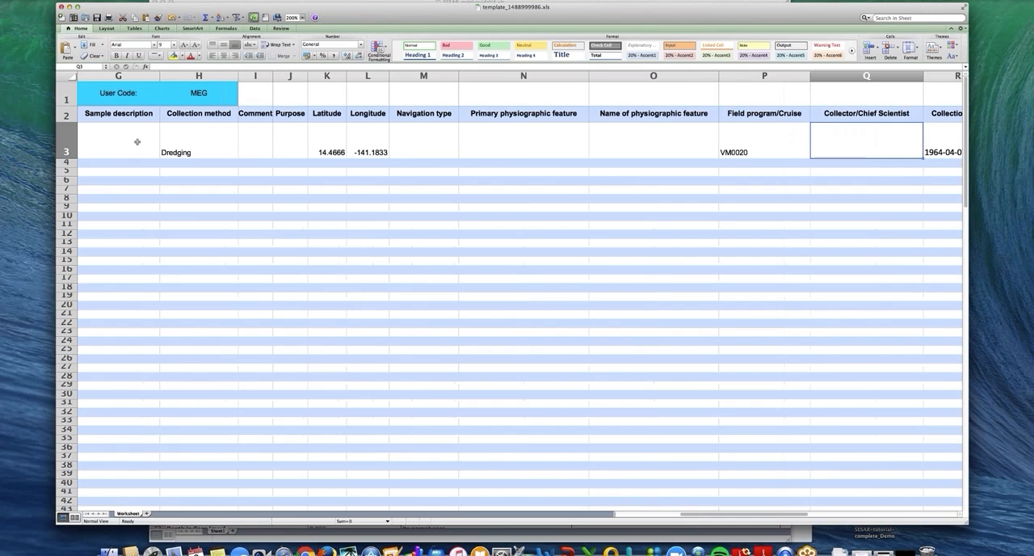
{"action": "key", "text": "Tab"}
{"action": "key", "text": "shift+Tab"}
{"action": "key", "text": "shift+Tab"}
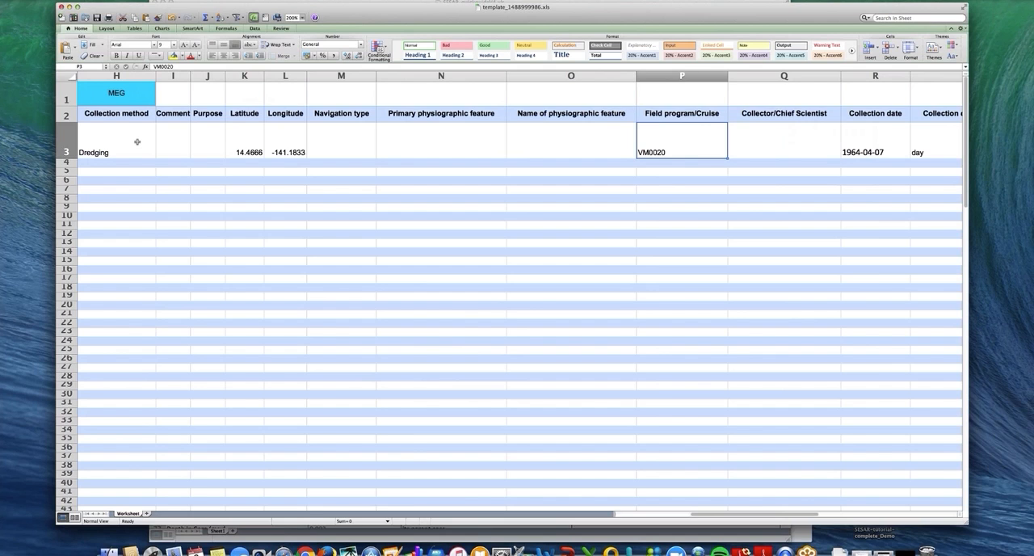
{"action": "key", "text": "Tab"}
{"action": "key", "text": "Tab"}
{"action": "key", "text": "Tab"}
{"action": "key", "text": "Tab"}
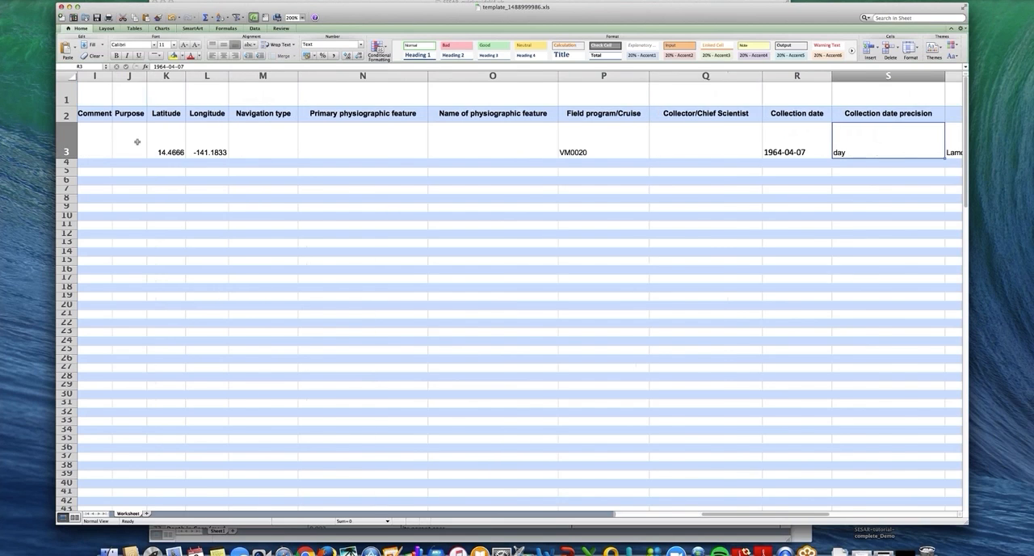
{"action": "key", "text": "shift+Tab"}
{"action": "key", "text": "shift+Tab"}
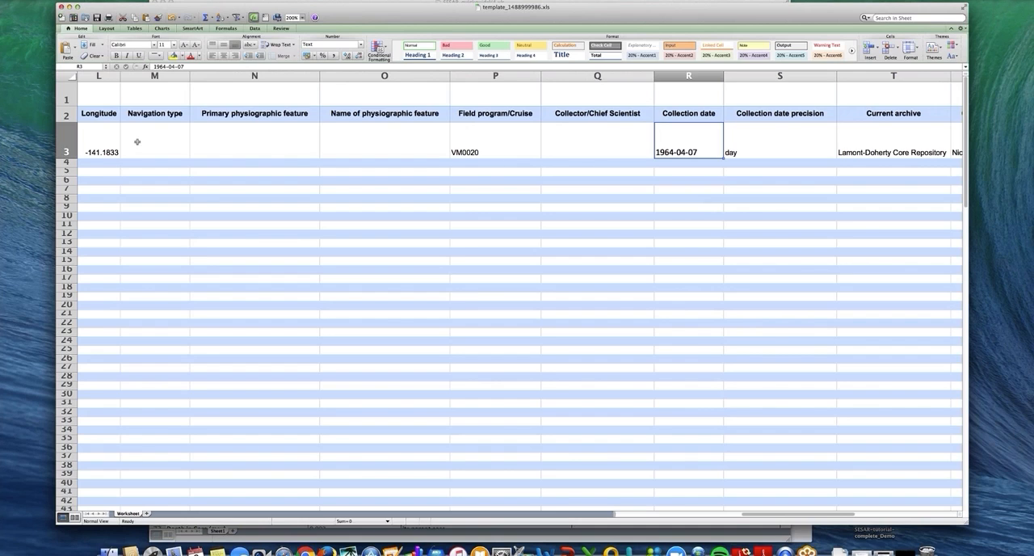
Step: Review the sample's Collection date precision, Current archive and Current archive contact cells in row 3
{"action": "key", "text": "Right"}
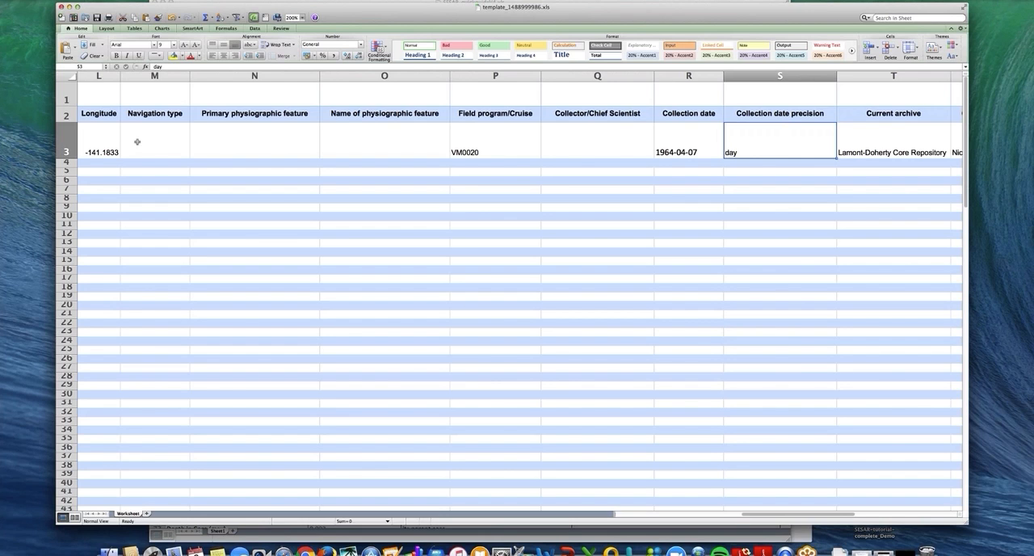
{"action": "key", "text": "Tab"}
{"action": "key", "text": "Tab"}
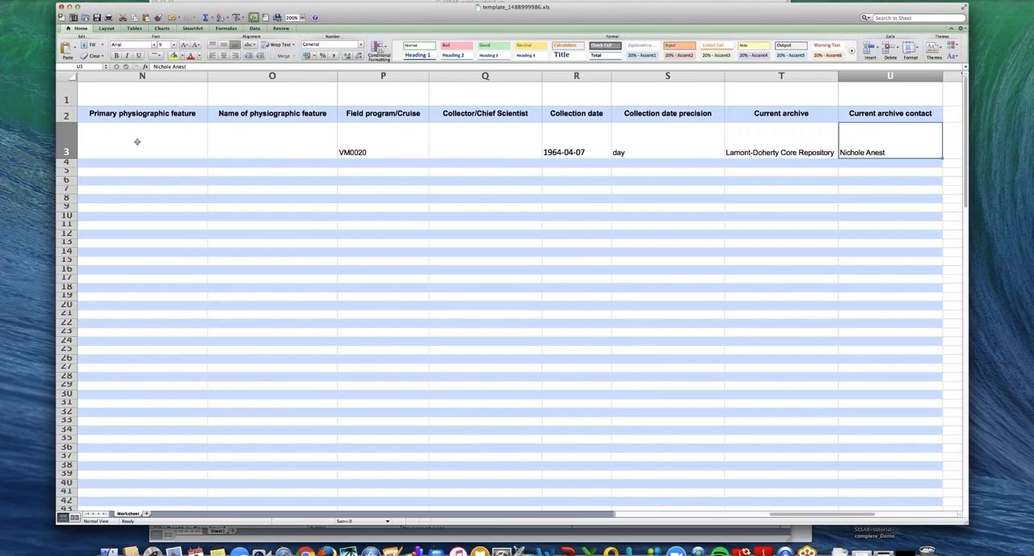
{"action": "key", "text": "Left"}
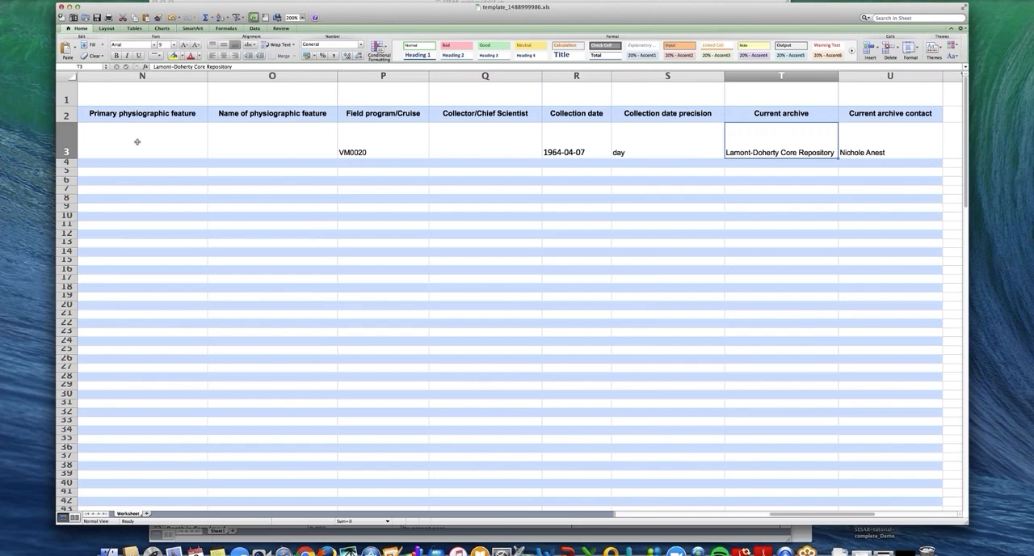
{"action": "key", "text": "Right"}
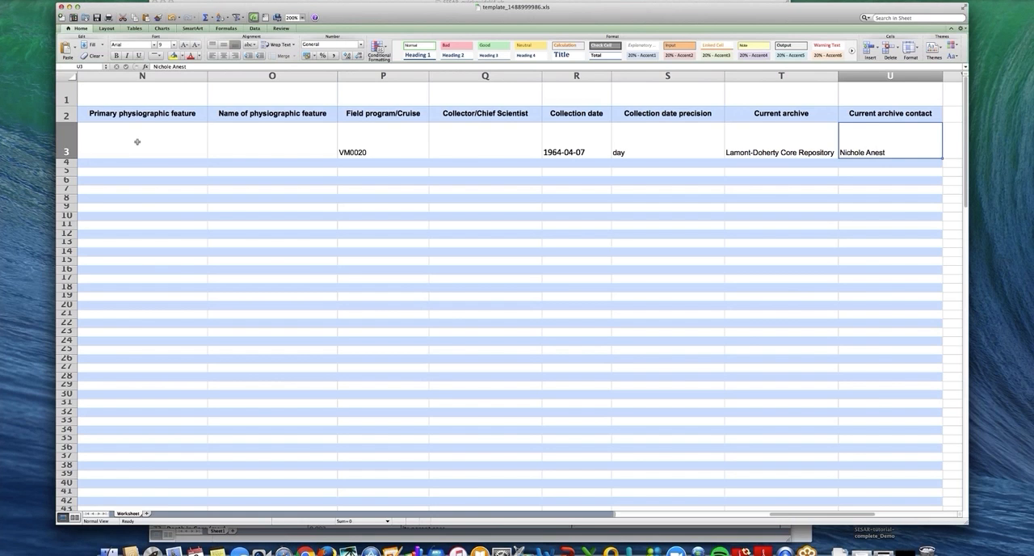
Step: Return to the start of the template and select the Object Type label cell in row 1
{"action": "scroll", "coordinate": [138, 141], "scroll_direction": "left", "scroll_amount": 10}
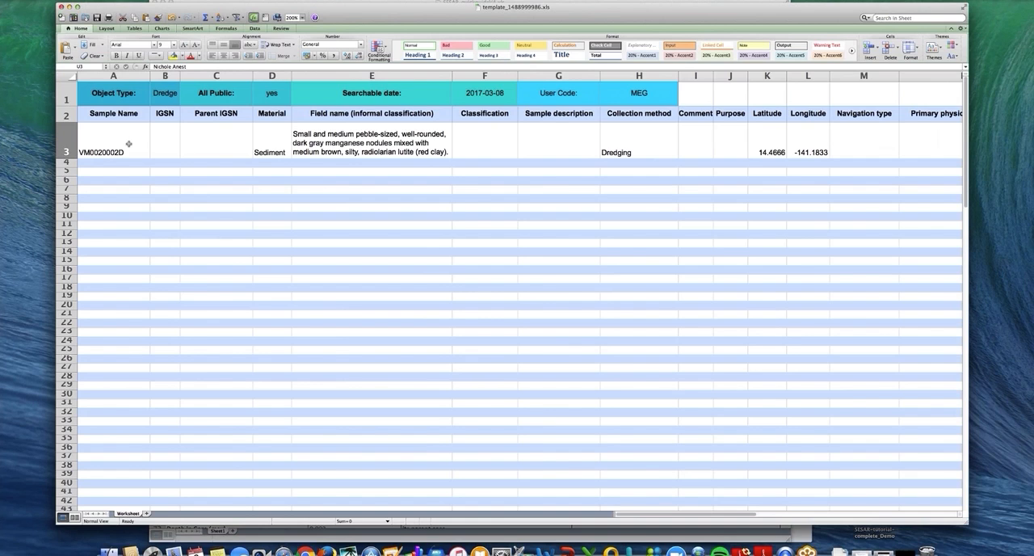
{"action": "left_click", "coordinate": [121, 94]}
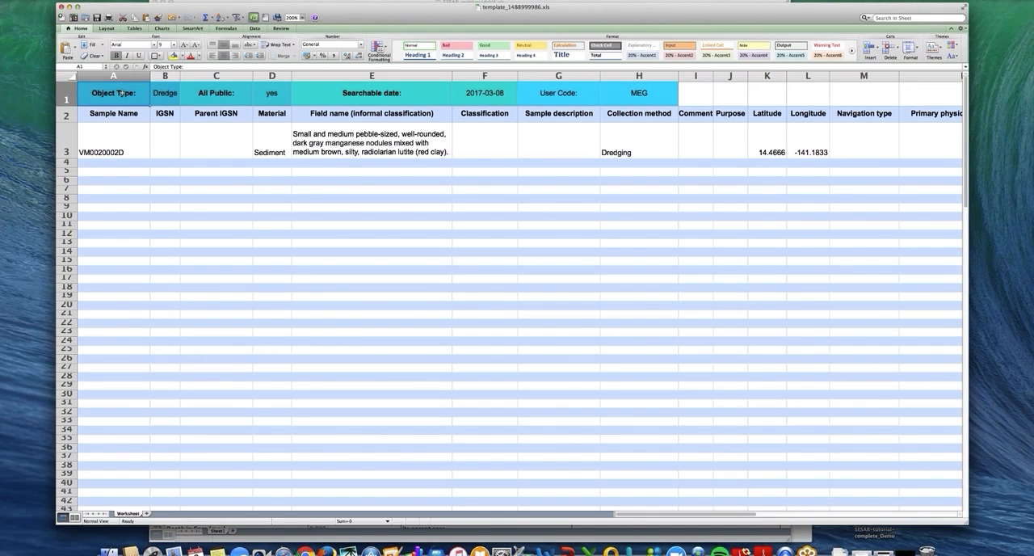